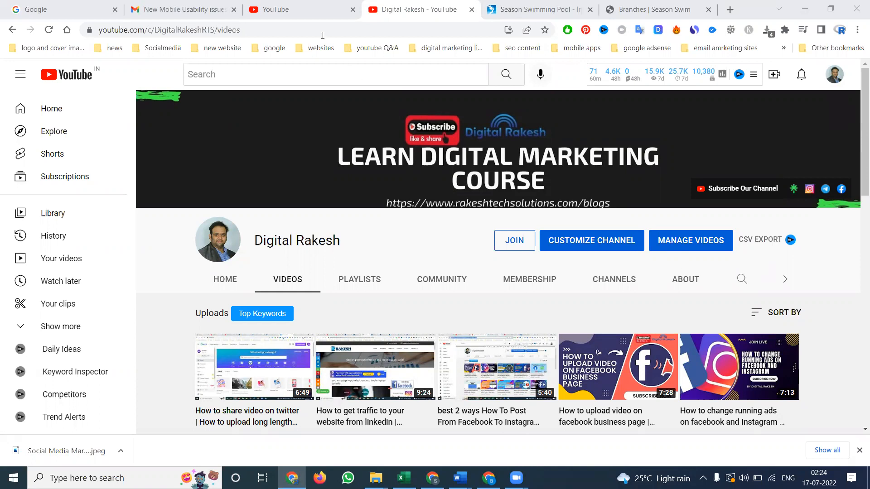
Check the Search Console e-mail and look over the Branches page of seasonswim.com
left_click(182, 9)
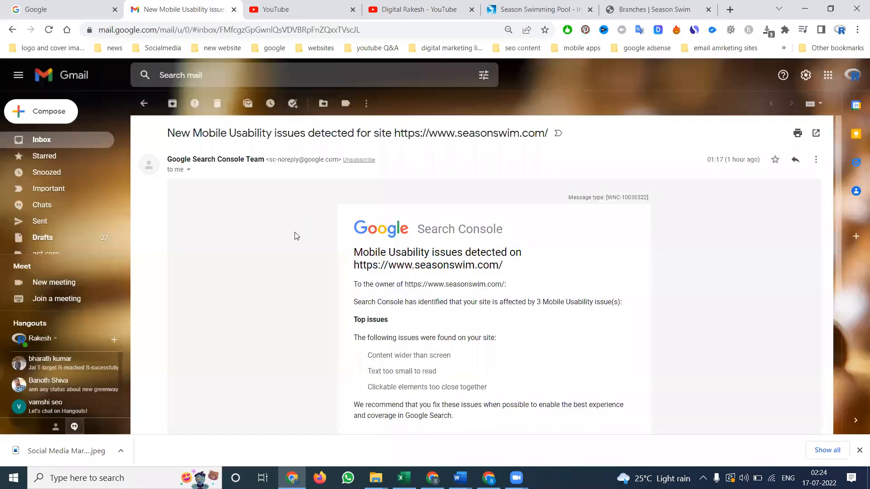
left_click(545, 7)
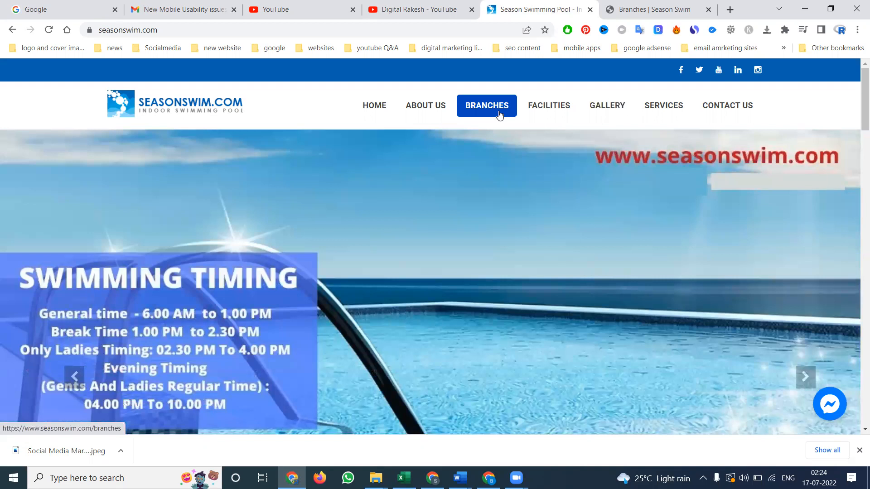
left_click(499, 115)
scroll(503, 173, "down", 2)
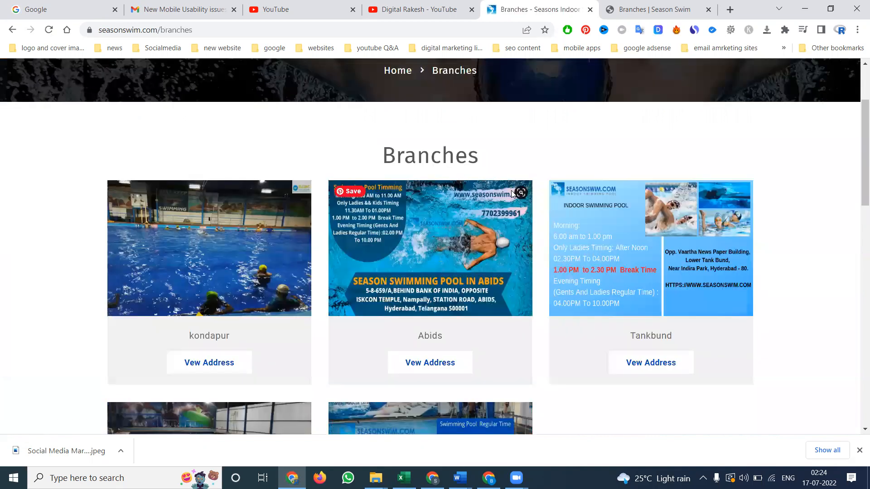
scroll(512, 194, "up", 1)
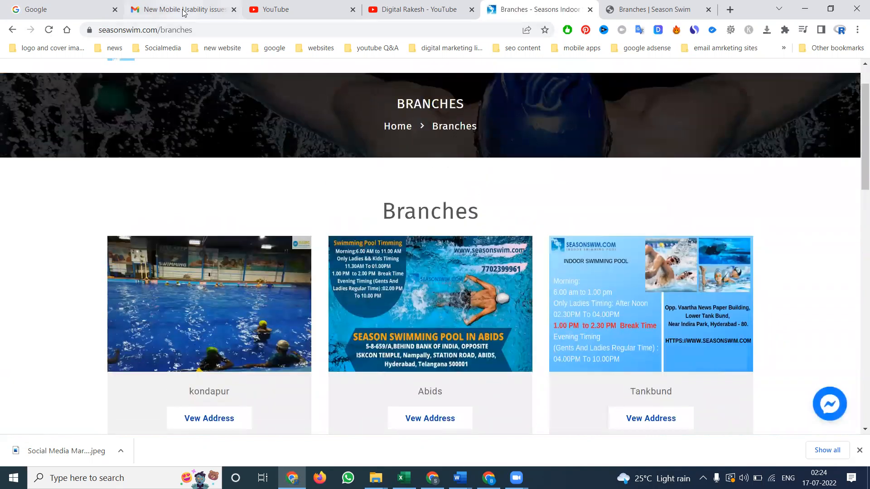
Review the issues listed in the Search Console e-mail and open its report for fixing Mobile Usability issues
left_click(184, 10)
scroll(376, 231, "down", 3)
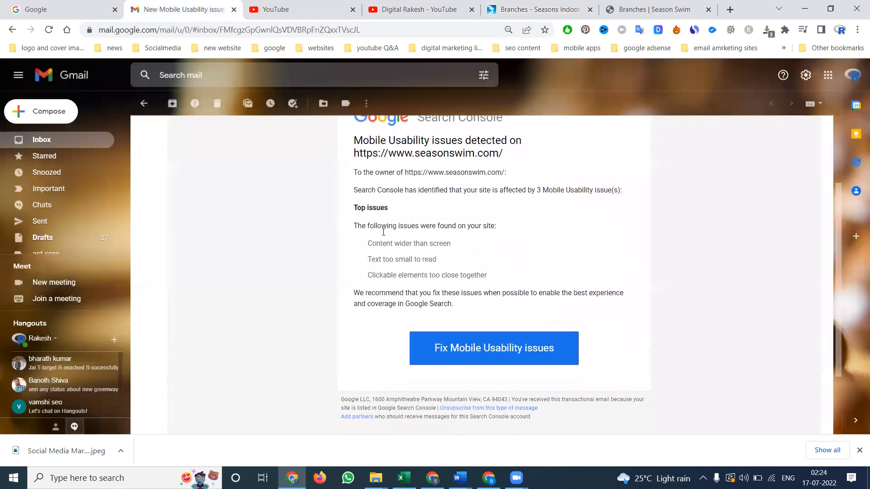
scroll(383, 235, "up", 2)
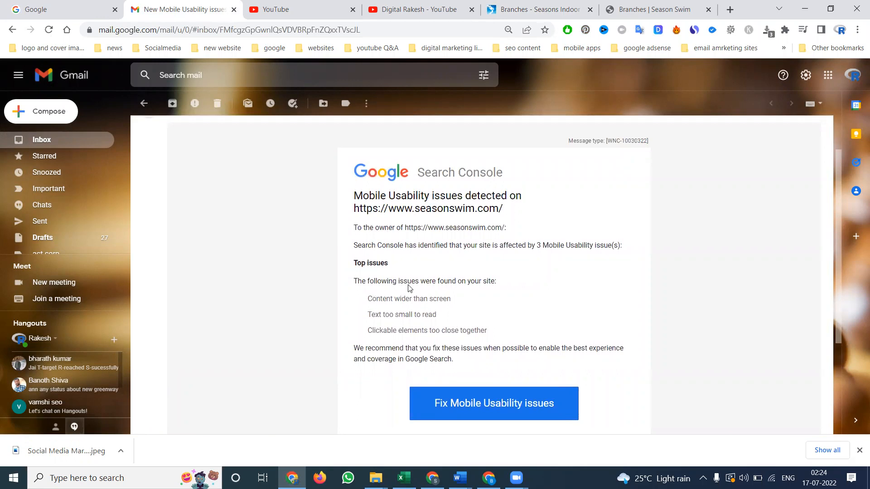
left_click(470, 402)
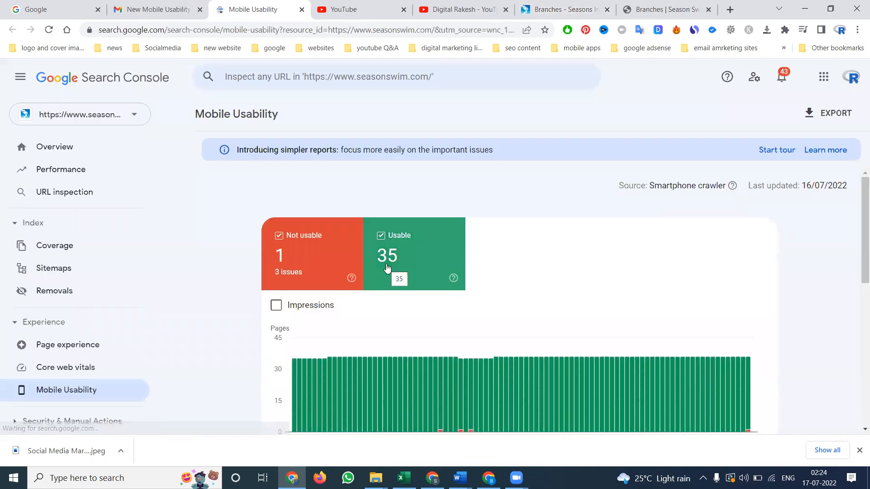
Limit the Mobile Usability chart to not usable pages and examine the latest bar and the reasons pages aren't usable on mobile
left_click(346, 249)
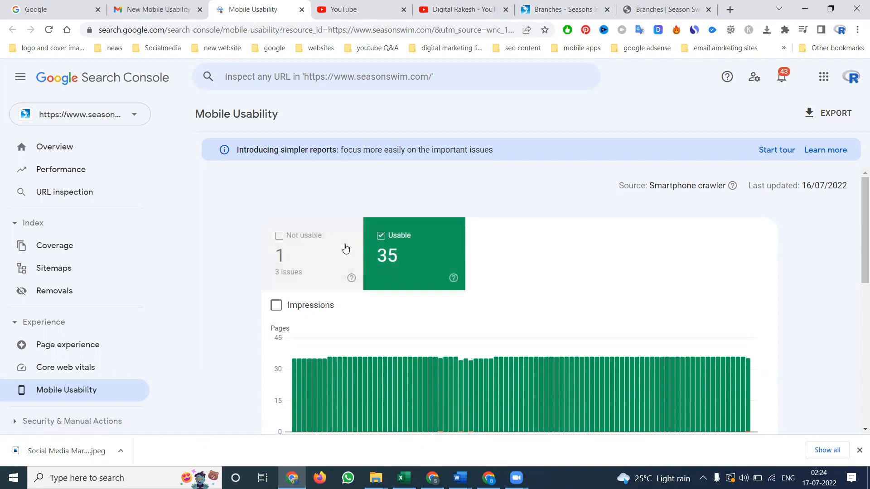
left_click(344, 248)
left_click(402, 240)
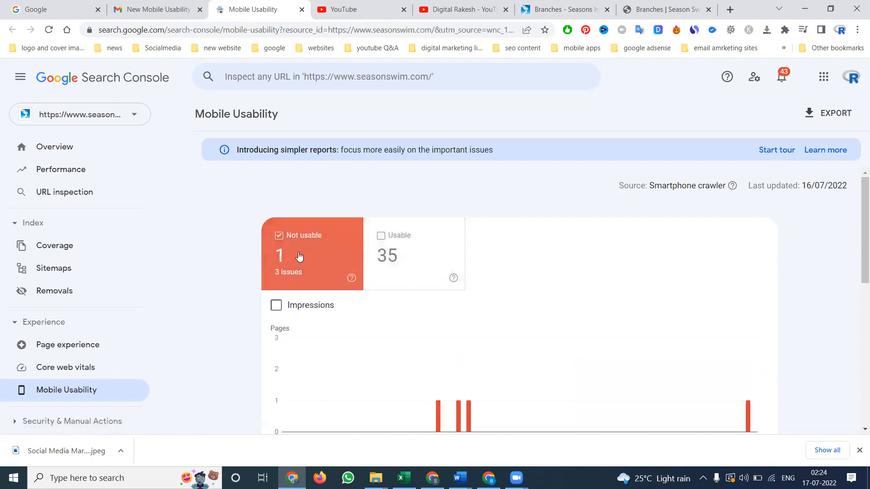
scroll(331, 276, "down", 4)
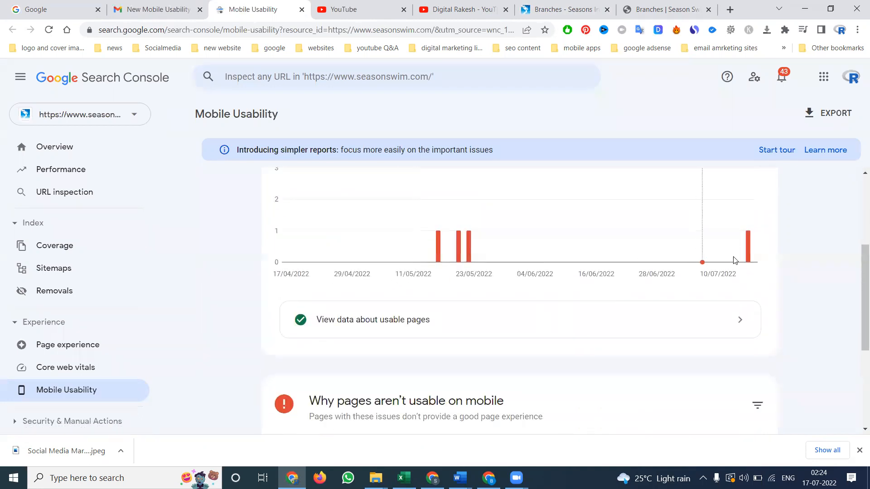
mouse_move(748, 255)
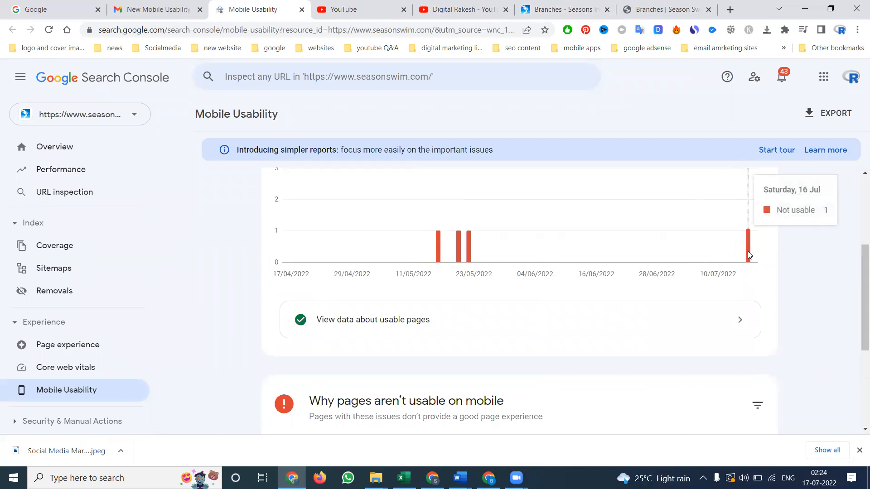
scroll(564, 290, "down", 2)
scroll(563, 293, "down", 2)
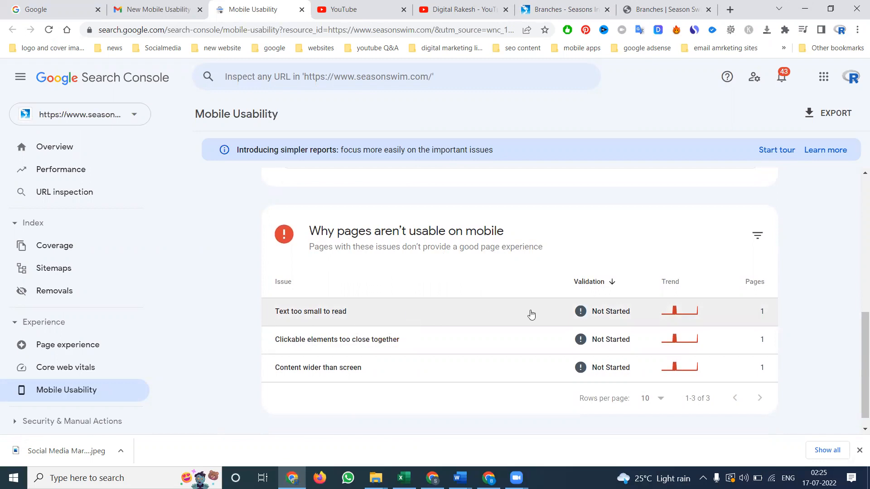
Open the "Text too small to read" issue details and view its affected example page, branches/tankbund, on the live site
left_click(627, 312)
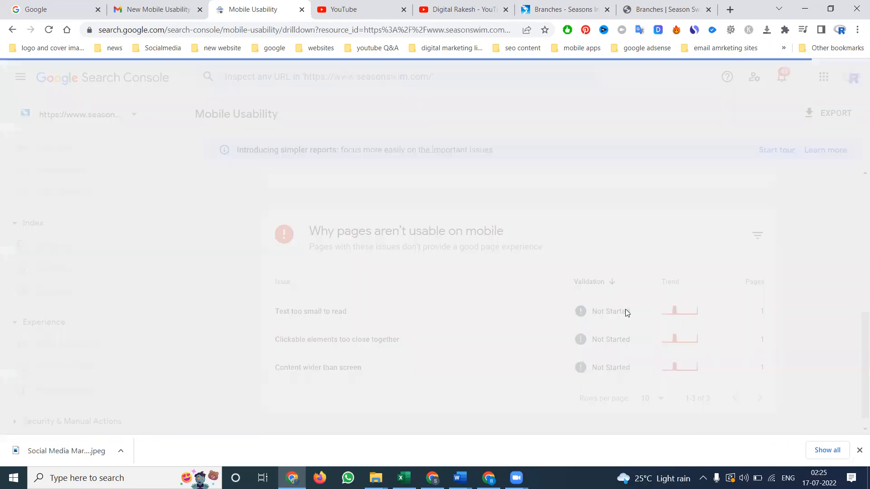
scroll(634, 302, "down", 1)
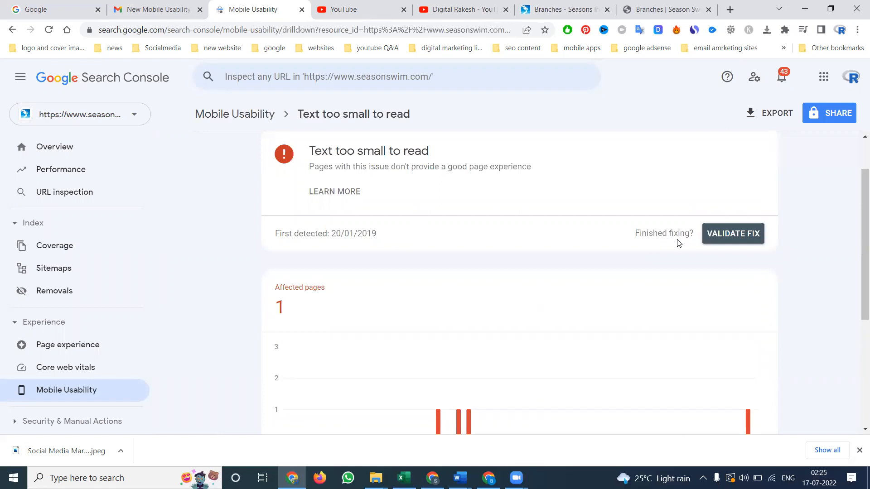
scroll(575, 285, "down", 5)
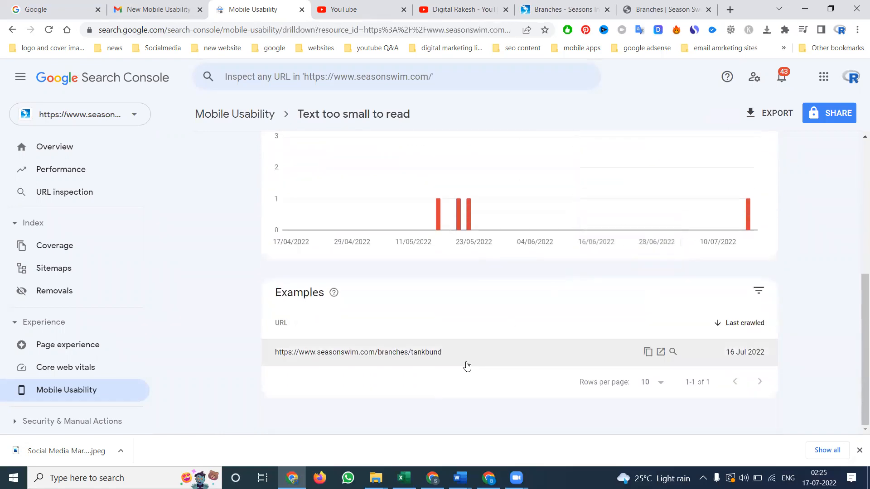
left_click(662, 353)
scroll(355, 170, "down", 8)
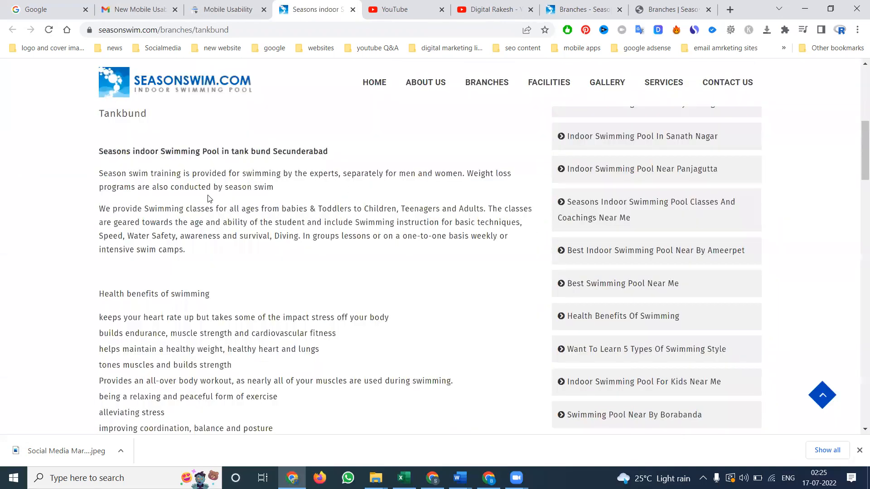
scroll(208, 198, "down", 1)
scroll(208, 196, "up", 3)
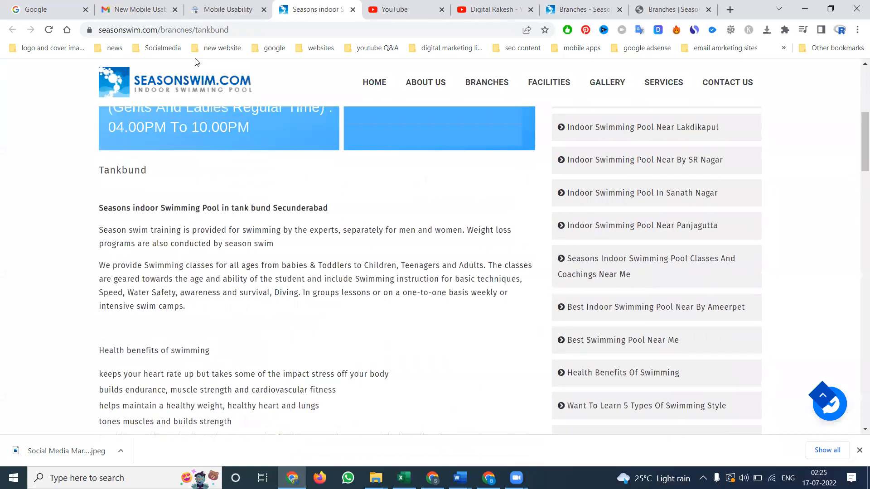
Open the Tankbund branch for editing in the Season Swim site admin
left_click(578, 8)
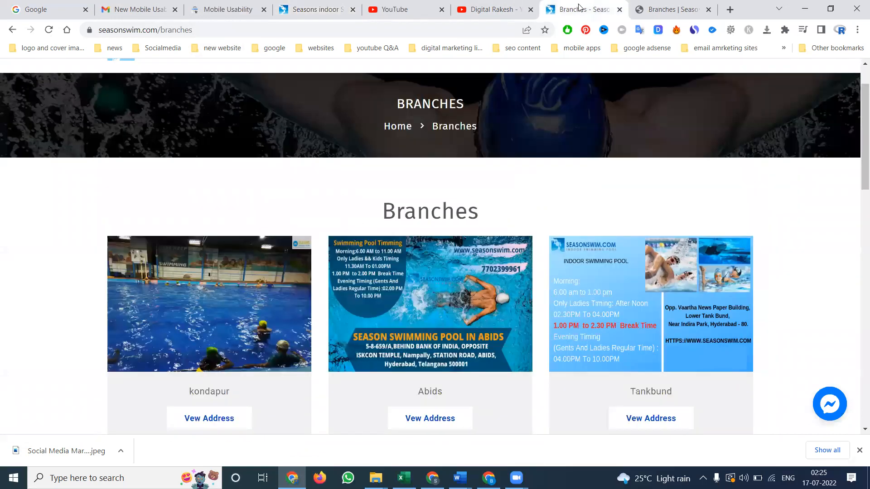
left_click(645, 9)
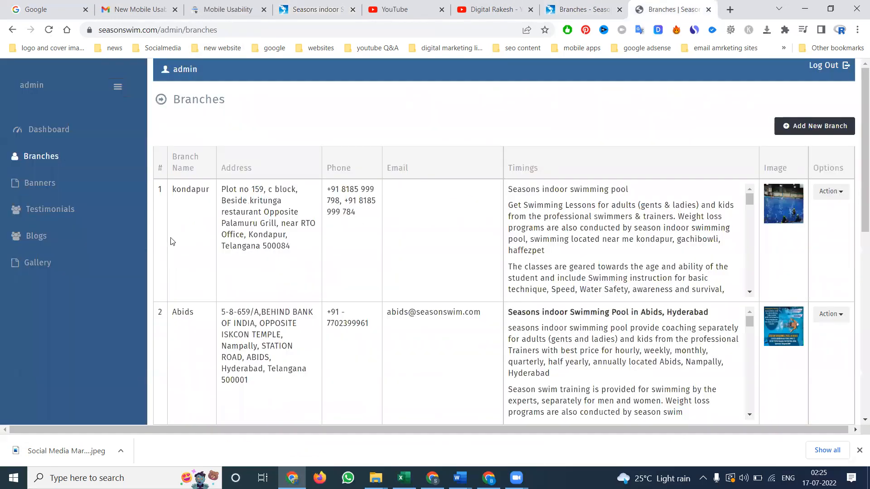
scroll(173, 242, "down", 2)
scroll(212, 229, "down", 5)
left_click(833, 99)
left_click(808, 114)
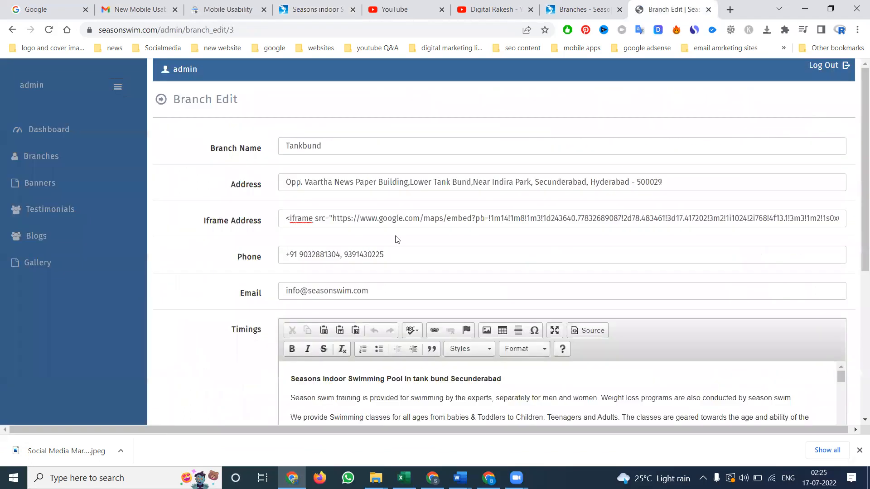
Examine the Timings text of the Tankbund branch and the paragraph formats available for it
scroll(396, 239, "down", 4)
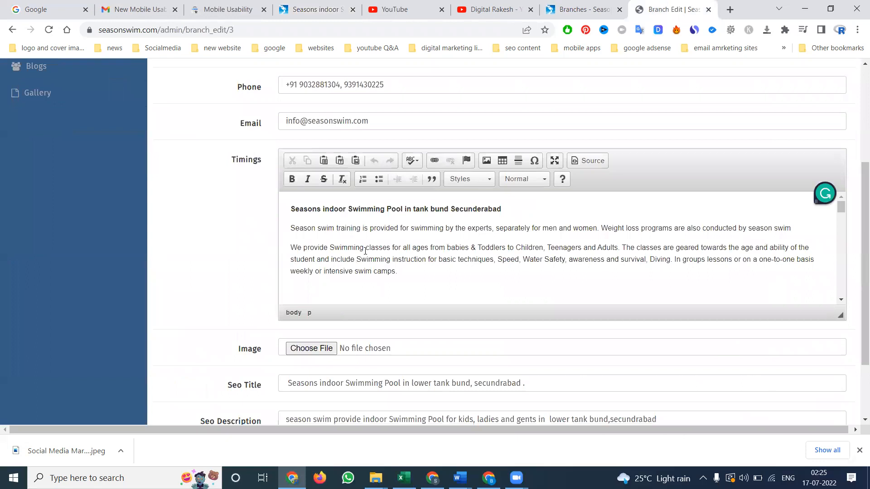
triple_click(391, 249)
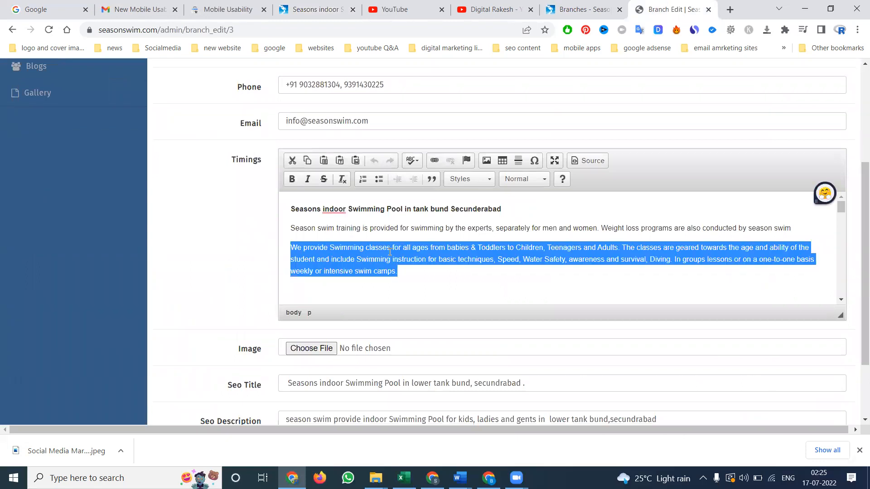
left_click(533, 181)
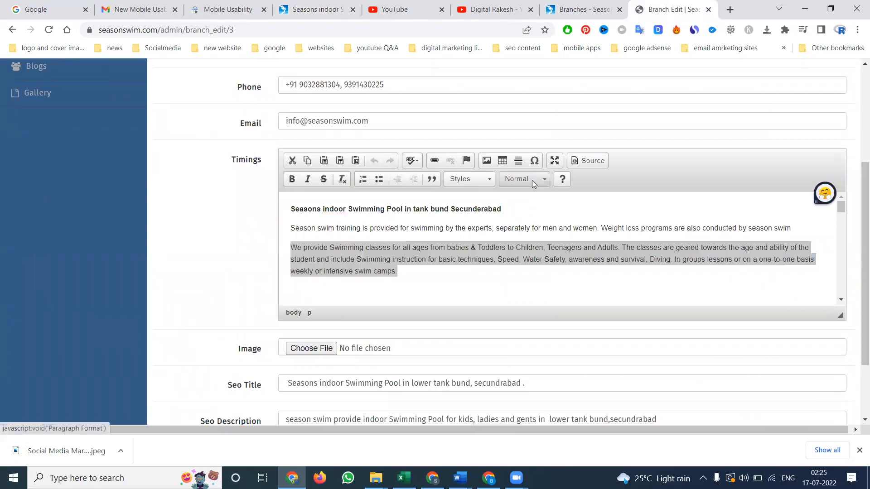
left_click(533, 180)
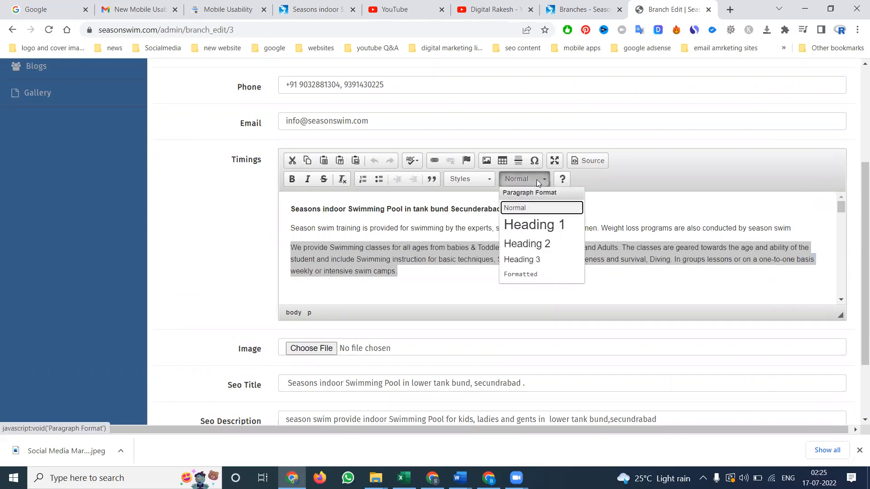
left_click(618, 210)
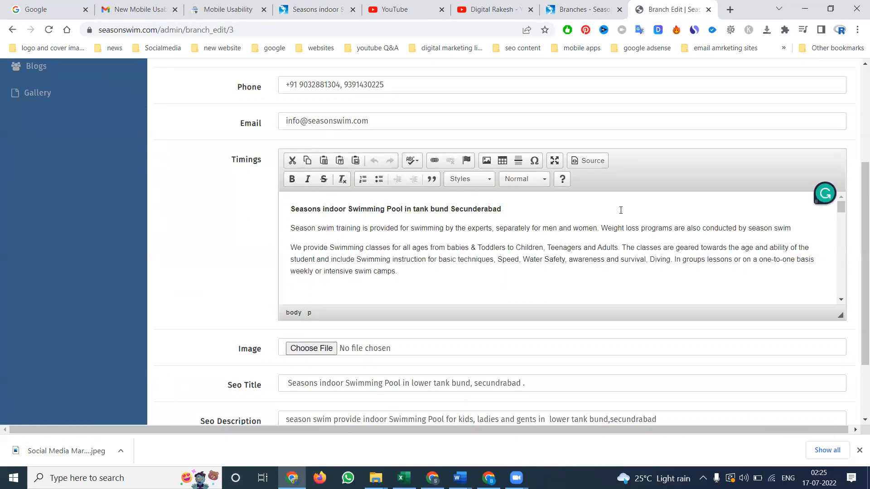
scroll(385, 229, "down", 15)
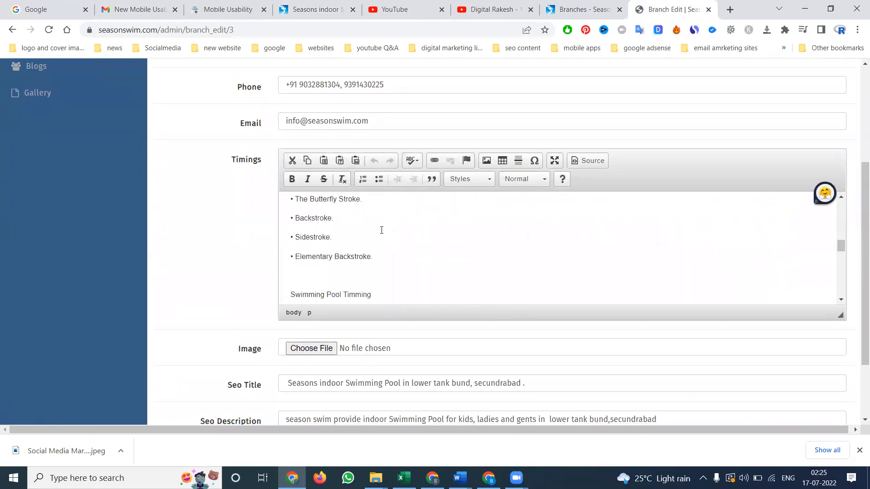
scroll(382, 231, "down", 8)
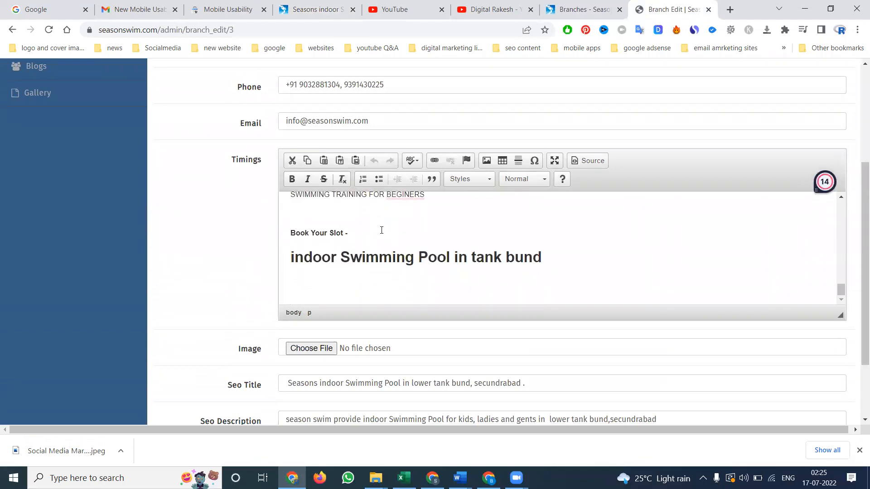
scroll(382, 230, "up", 20)
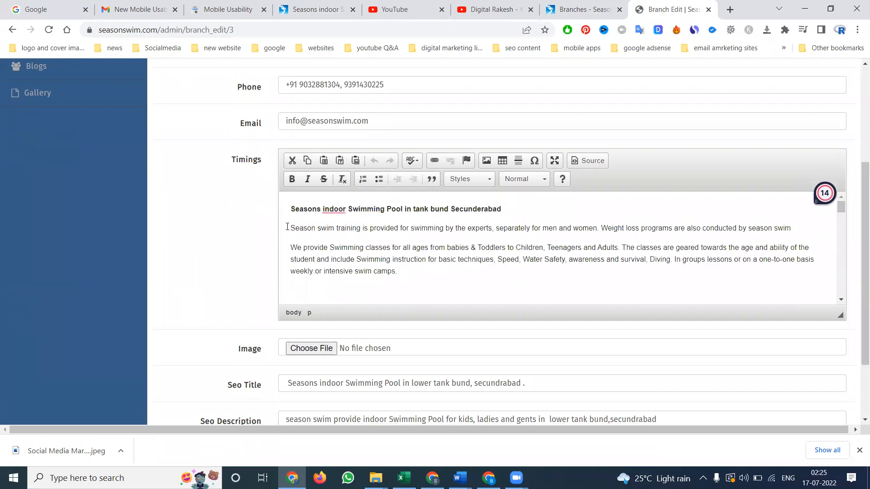
Format the Timings text from its opening title through "Book Your Slot -" as Heading 3 and save the branch update
left_click(288, 209)
left_click_drag(287, 225, 379, 233)
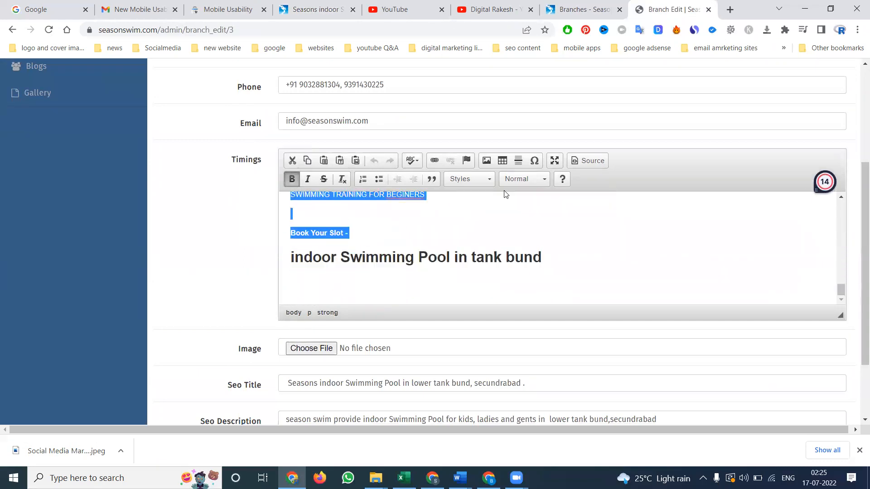
left_click(516, 179)
left_click(511, 260)
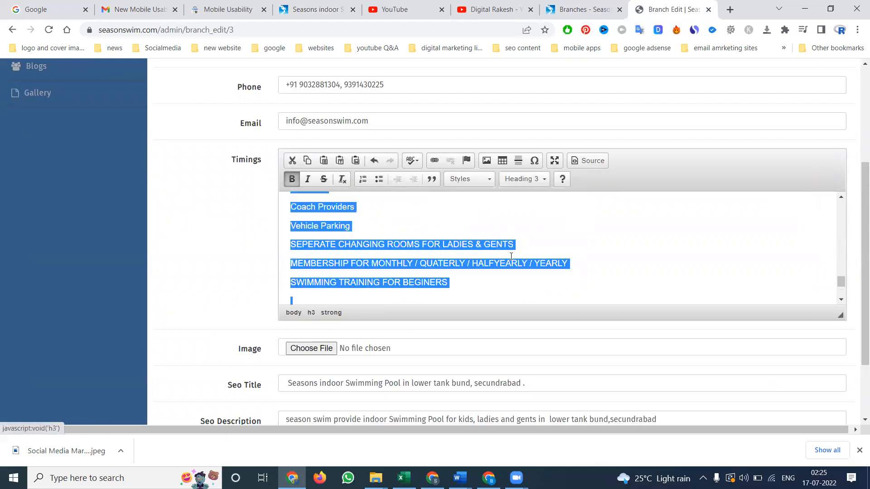
left_click(488, 223)
scroll(144, 260, "down", 2)
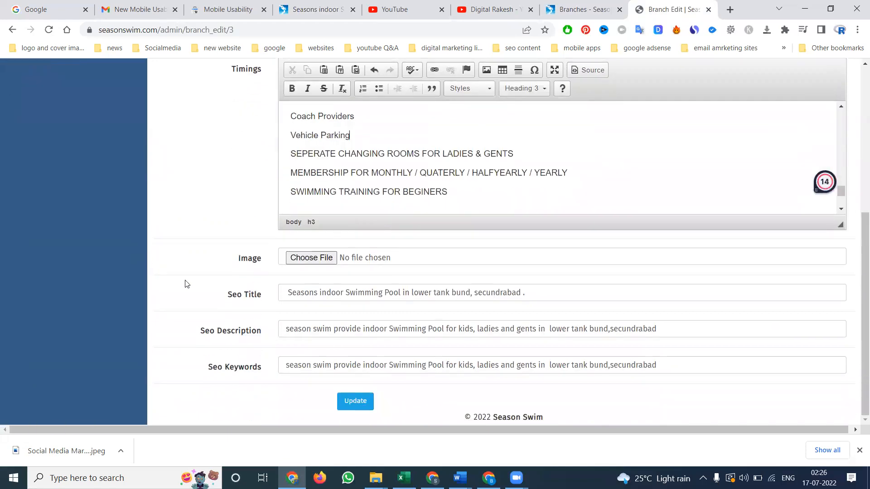
left_click(356, 401)
Reload the live Tankbund page to check the text size
left_click(570, 5)
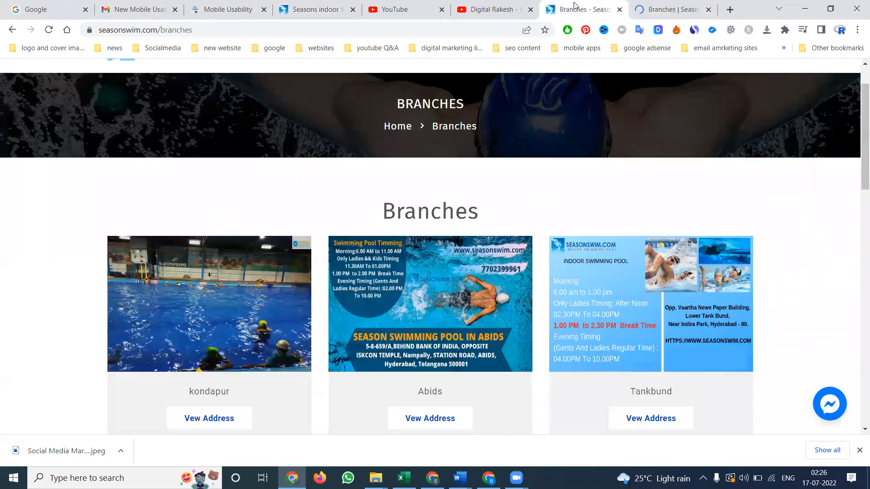
left_click(293, 11)
left_click(47, 30)
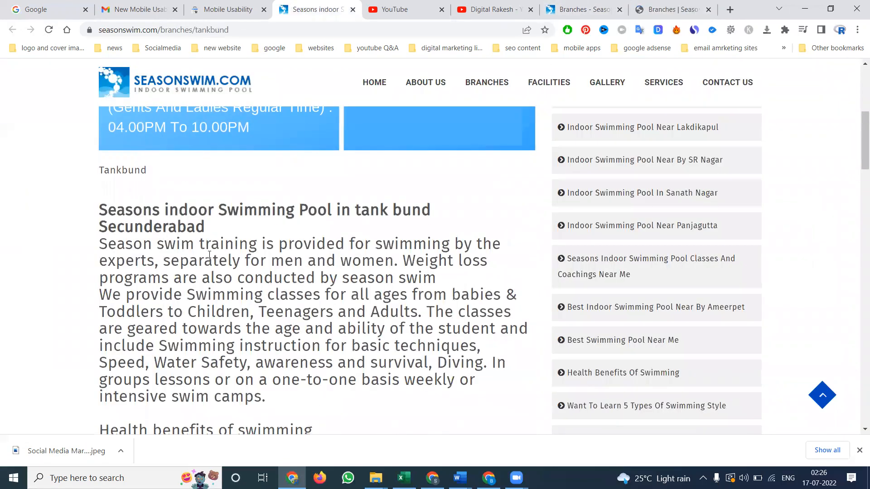
Reopen the Tankbund branch for editing from the branches list in the Season Swim site admin
left_click(679, 14)
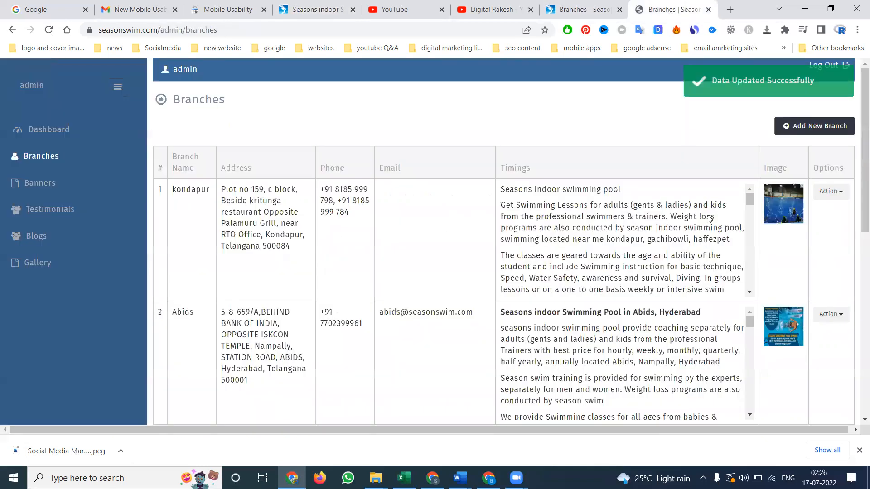
scroll(730, 272, "down", 3)
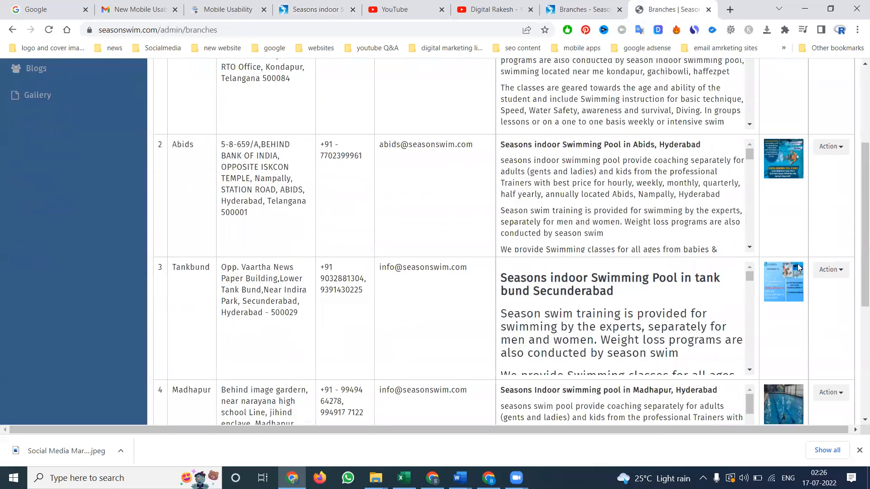
left_click(830, 270)
left_click(808, 288)
scroll(454, 248, "down", 3)
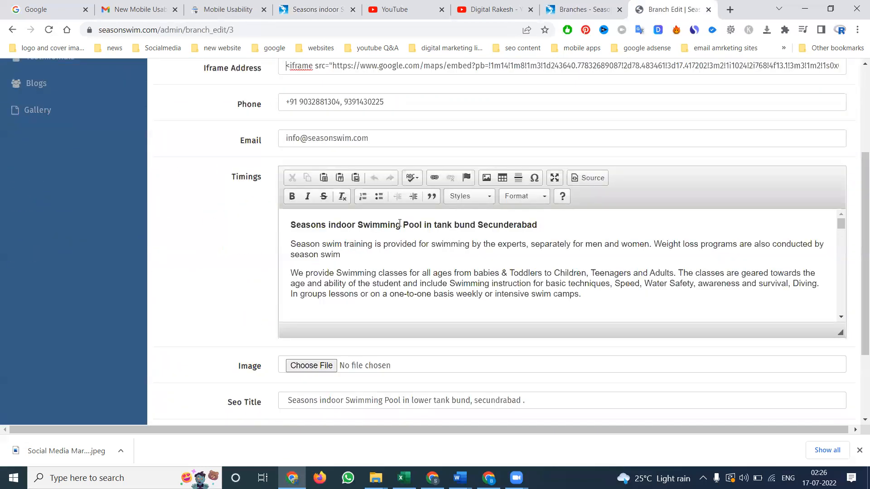
Format the entire Timings text as Normal, save the branch update and check it on the reloaded live Tankbund page
left_click(378, 209)
key("ctrl+a")
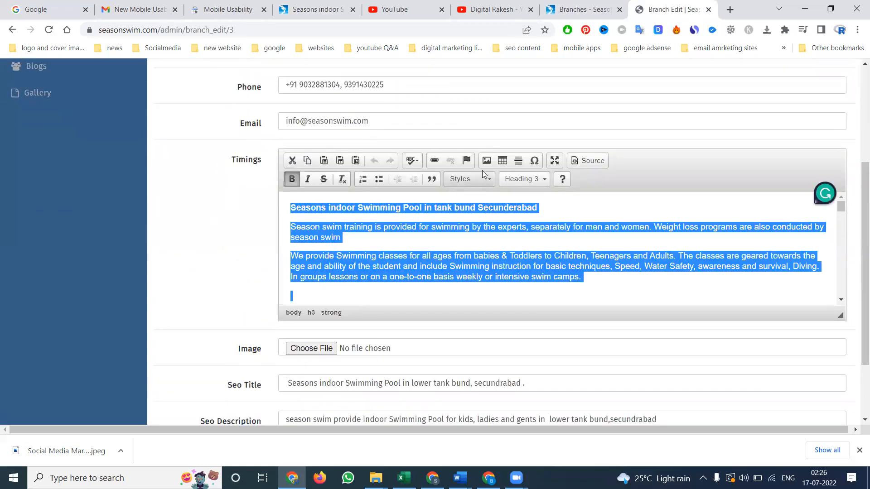
left_click(524, 181)
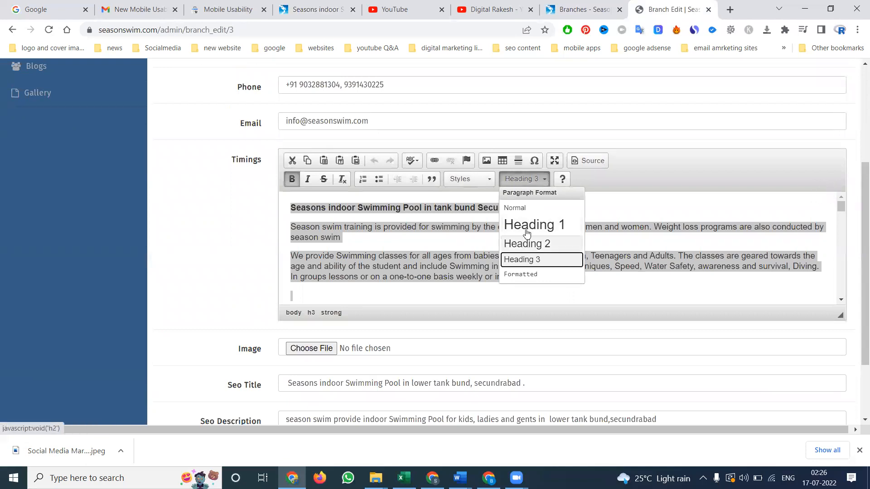
left_click(525, 209)
scroll(221, 252, "down", 2)
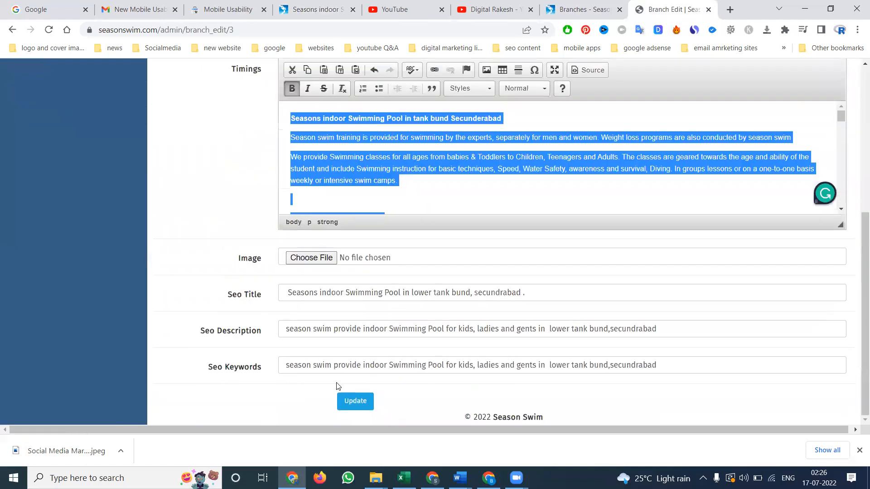
left_click(346, 403)
left_click(316, 6)
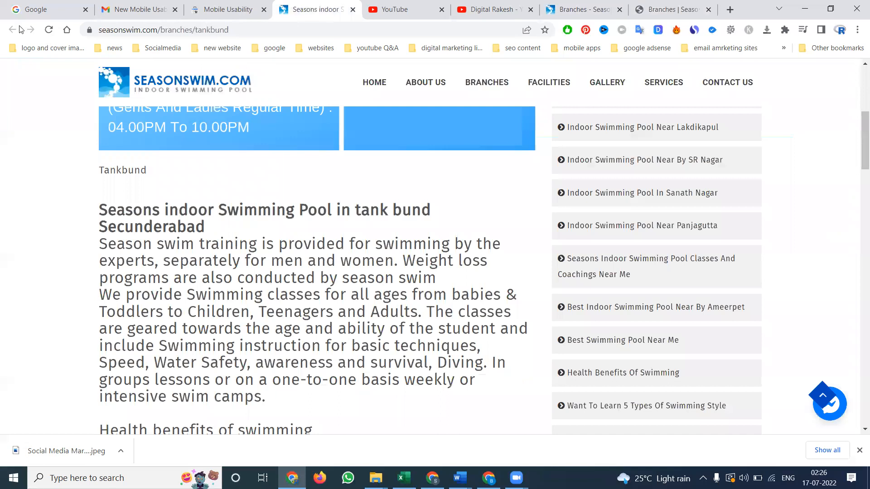
left_click(48, 29)
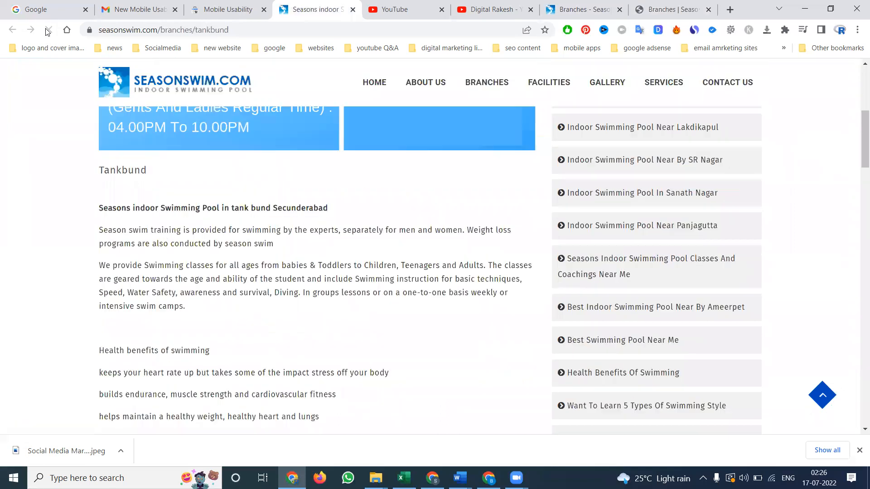
Switch to Search Console, start fix validation for the "Text too small to read" issue and open its validation details
left_click(230, 6)
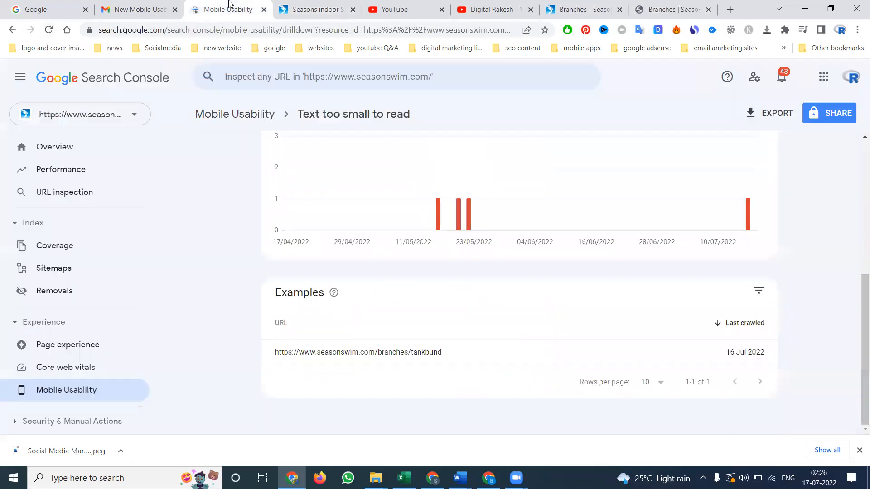
scroll(657, 242, "up", 3)
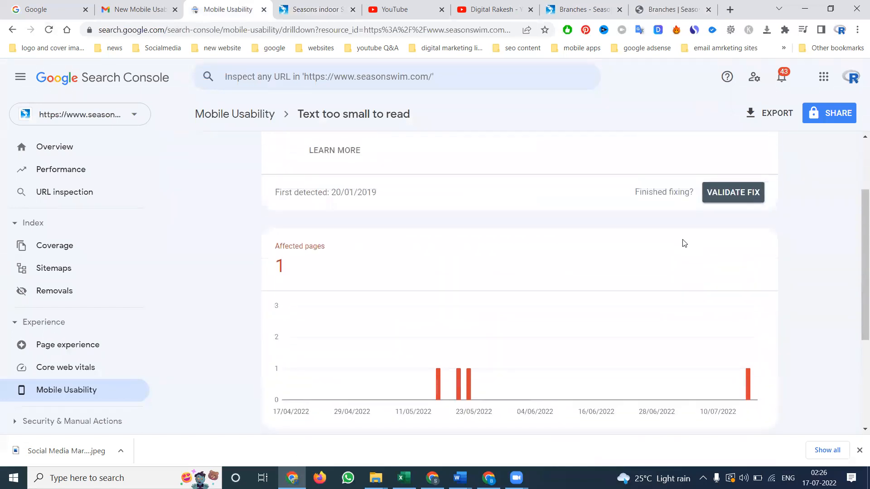
left_click(736, 193)
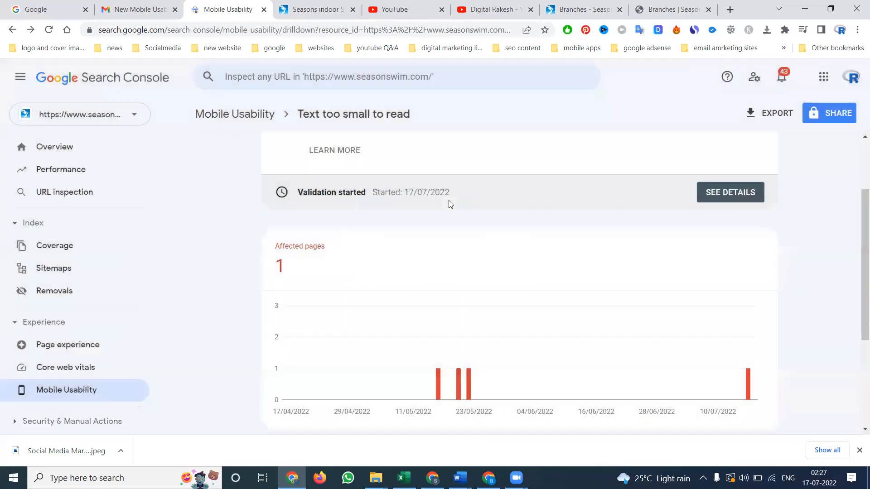
left_click(725, 193)
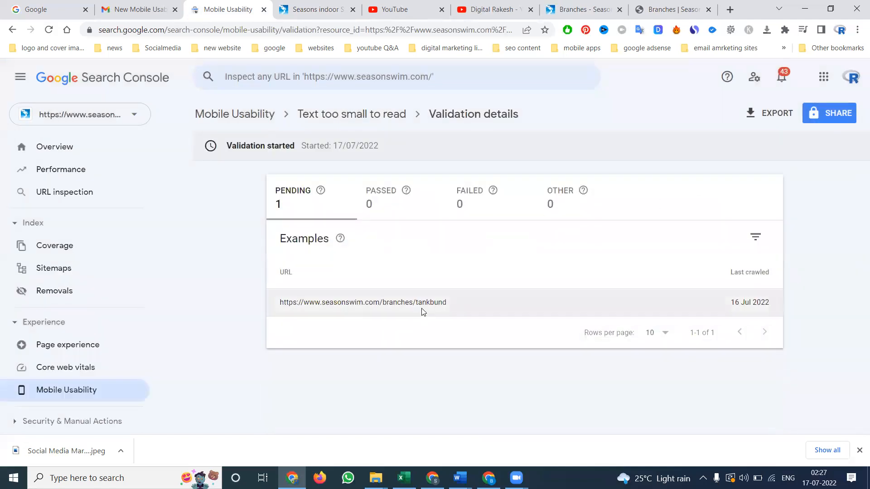
Inspect the Tankbund URL listed under "Text too small to read" and test the live page for mobile usability
left_click(336, 117)
scroll(442, 256, "down", 6)
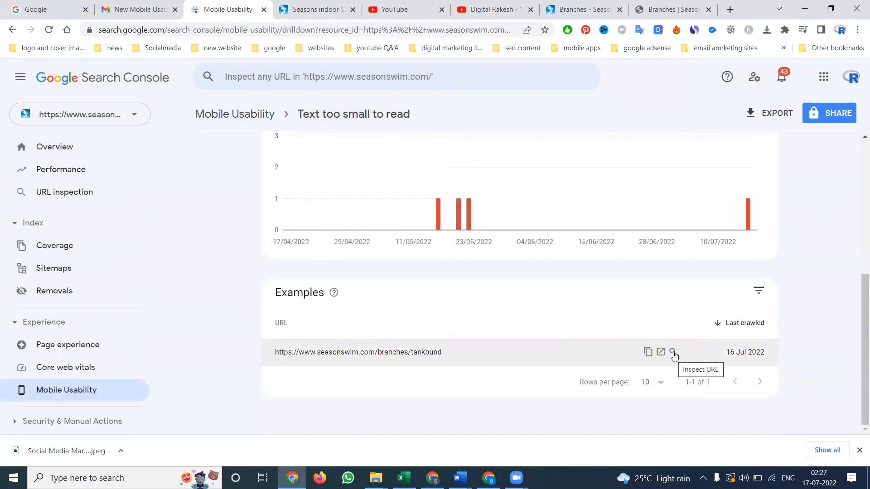
left_click(673, 352)
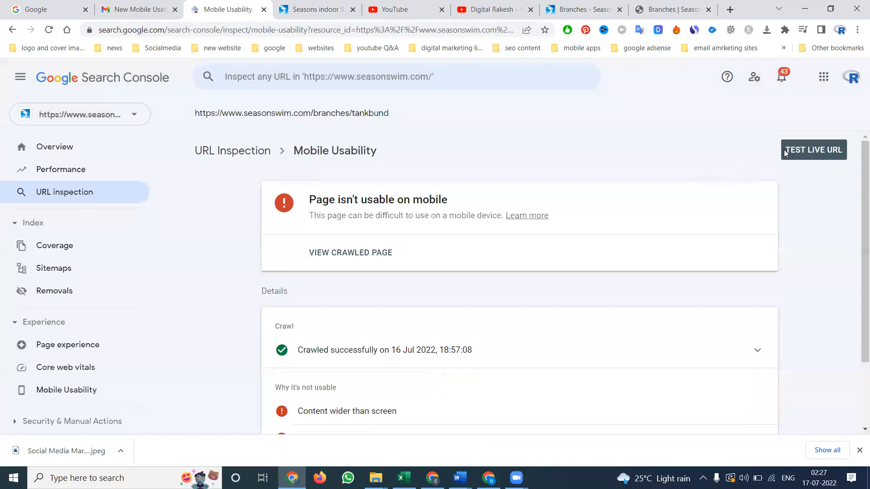
left_click(811, 151)
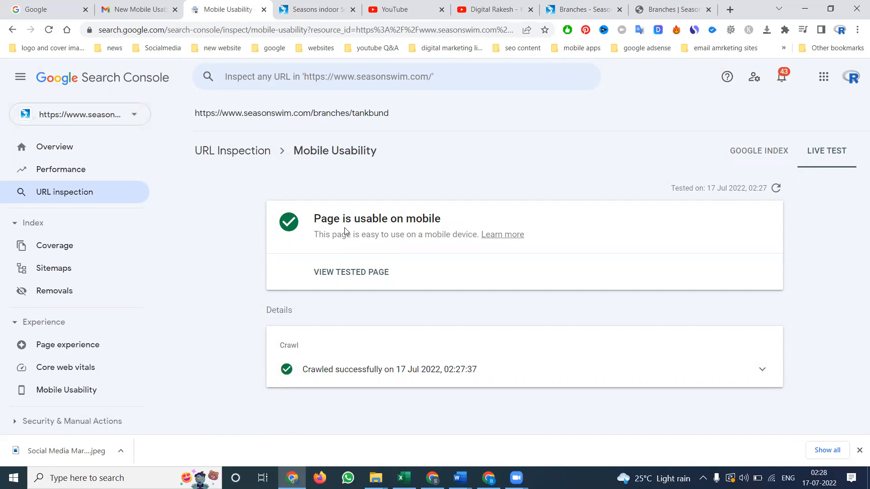
Return to the Mobile Usability report and start fix validation for the "Clickable elements too close together" issue
left_click(88, 385)
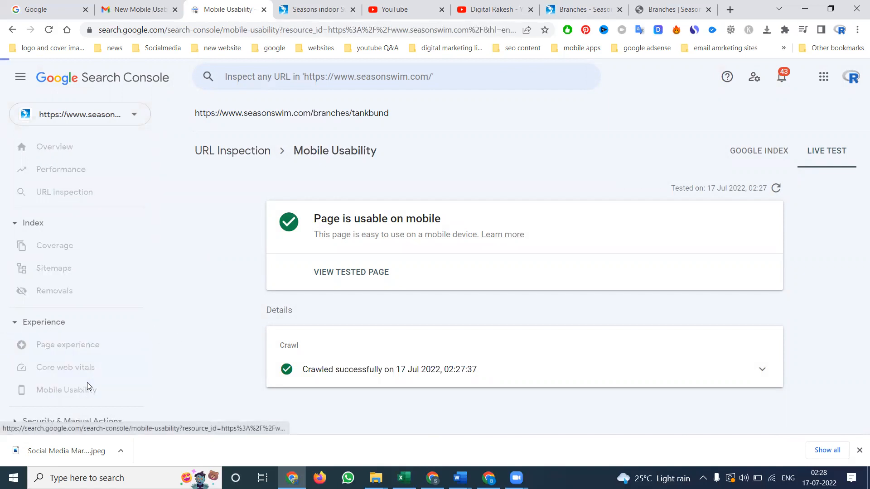
scroll(293, 260, "down", 3)
scroll(296, 252, "up", 2)
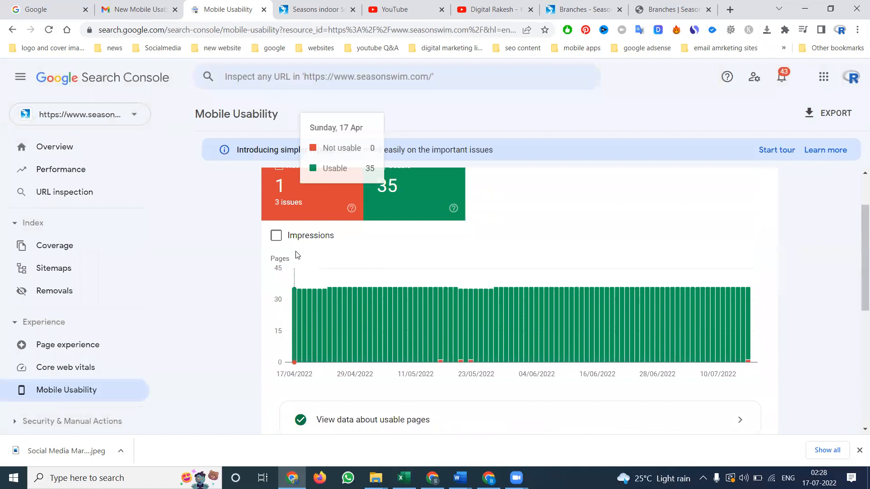
scroll(297, 255, "up", 1)
left_click(373, 254)
scroll(373, 259, "down", 7)
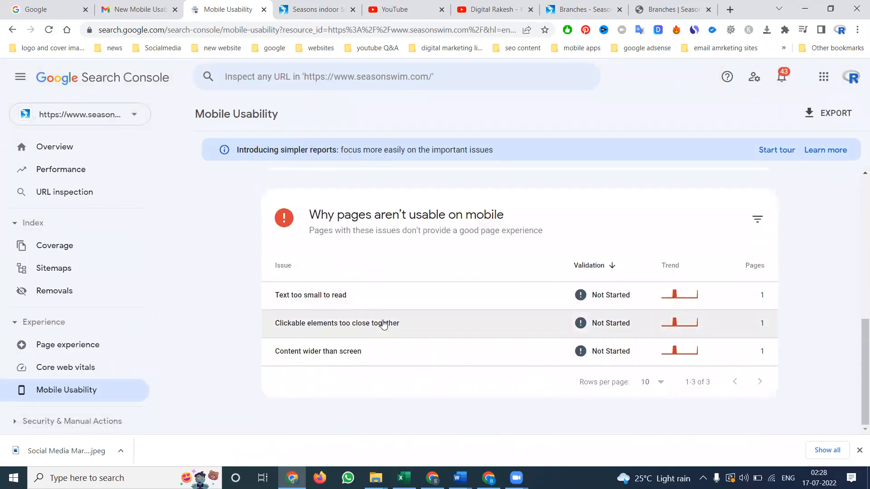
left_click(324, 327)
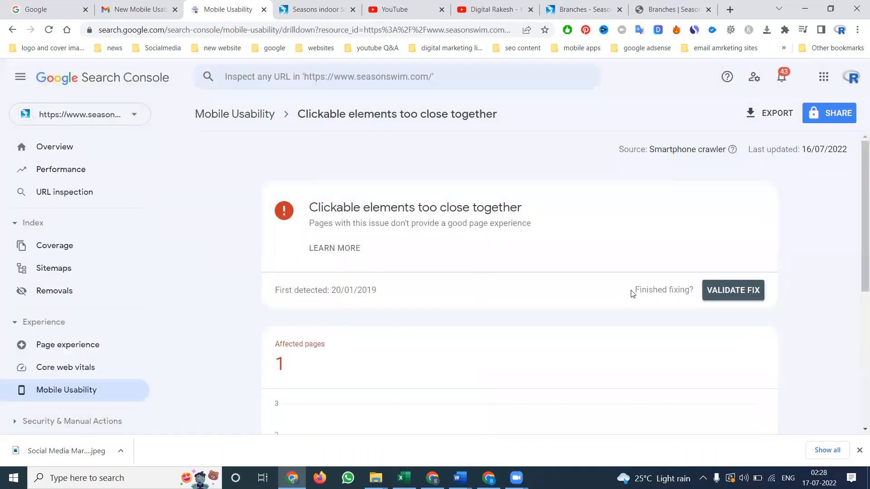
scroll(633, 294, "down", 3)
scroll(621, 293, "up", 1)
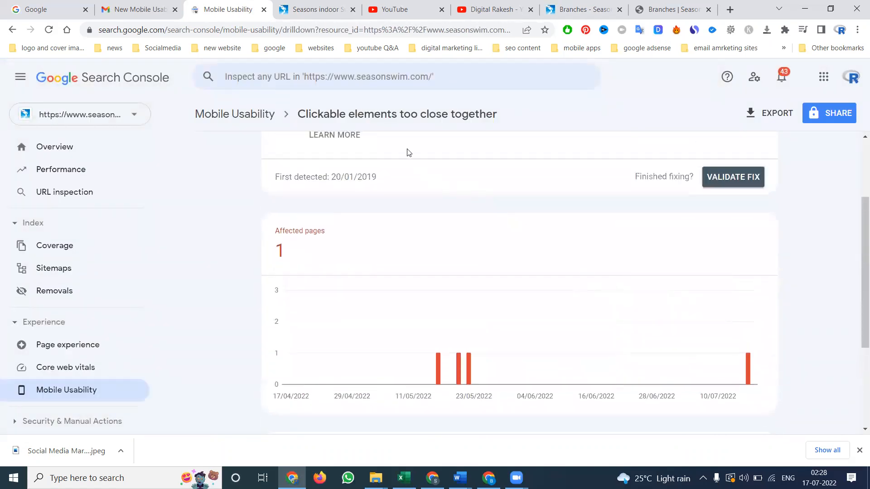
left_click(746, 179)
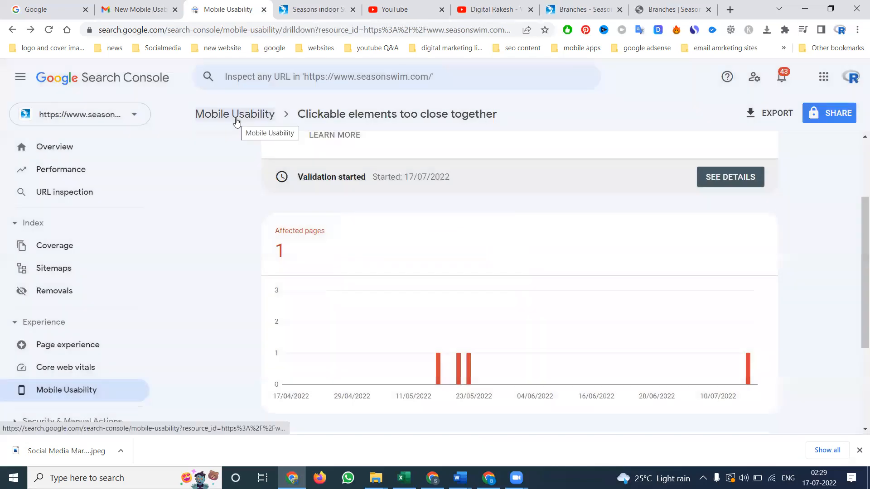
Start fix validation for the "Content wider than screen" issue from the Mobile Usability report
left_click(254, 115)
scroll(364, 267, "down", 10)
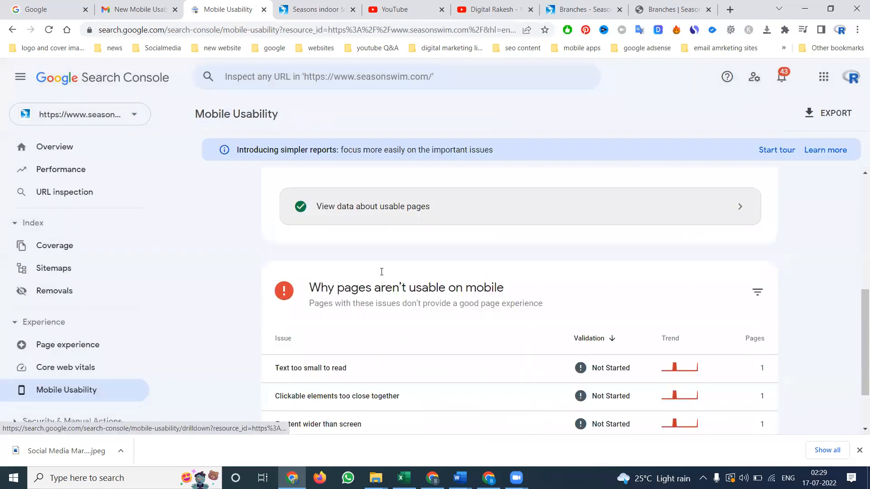
left_click(342, 302)
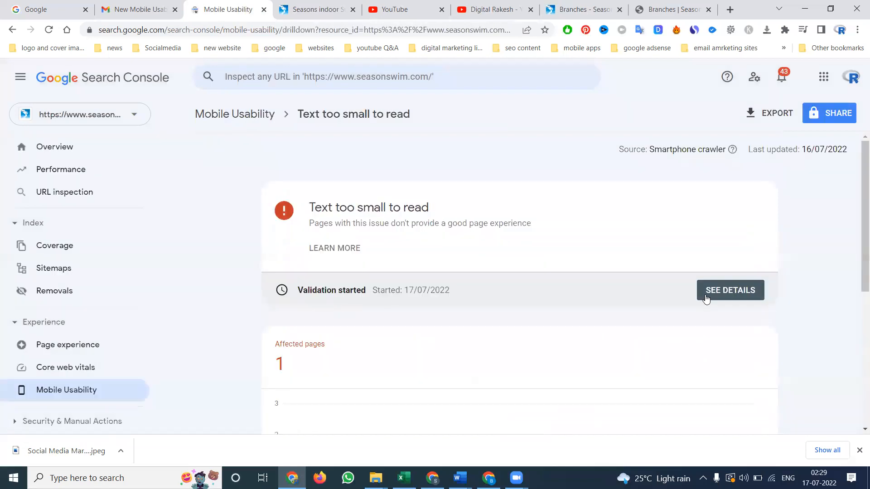
left_click(264, 116)
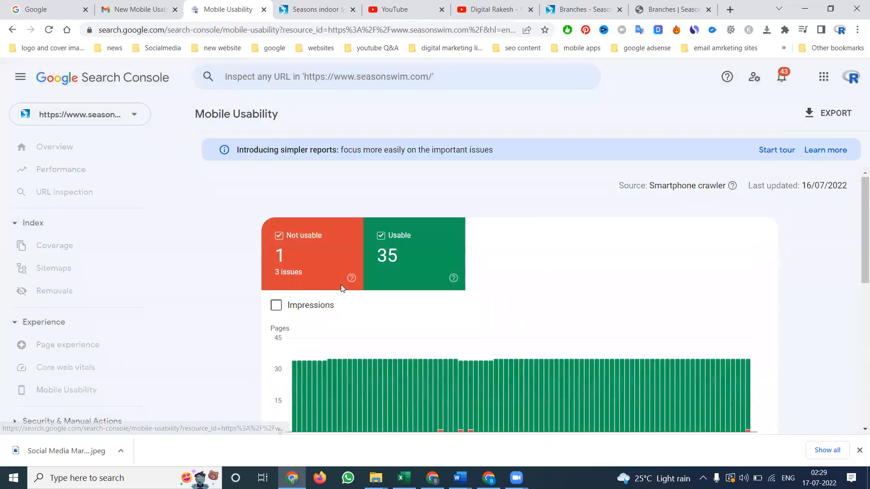
scroll(340, 284, "down", 10)
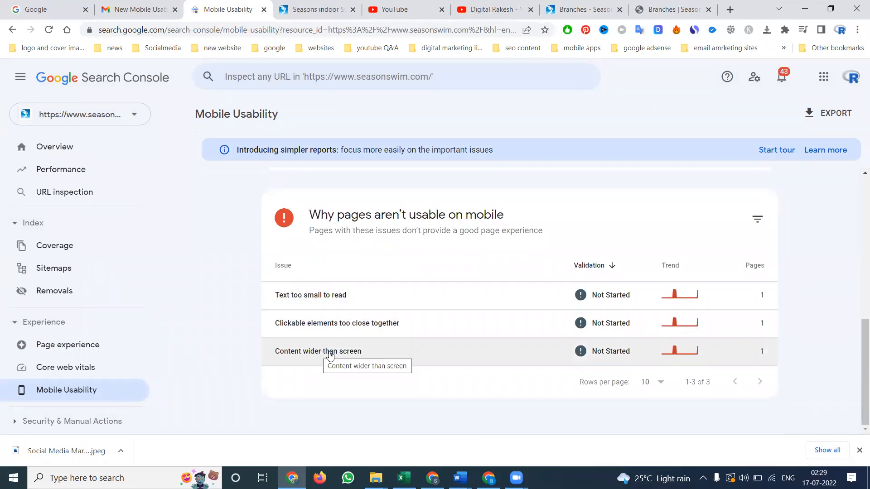
left_click(330, 356)
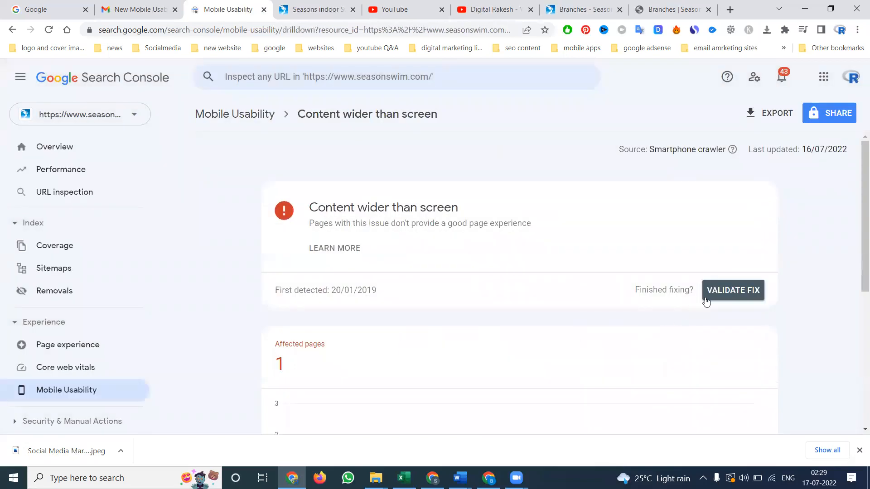
left_click(715, 293)
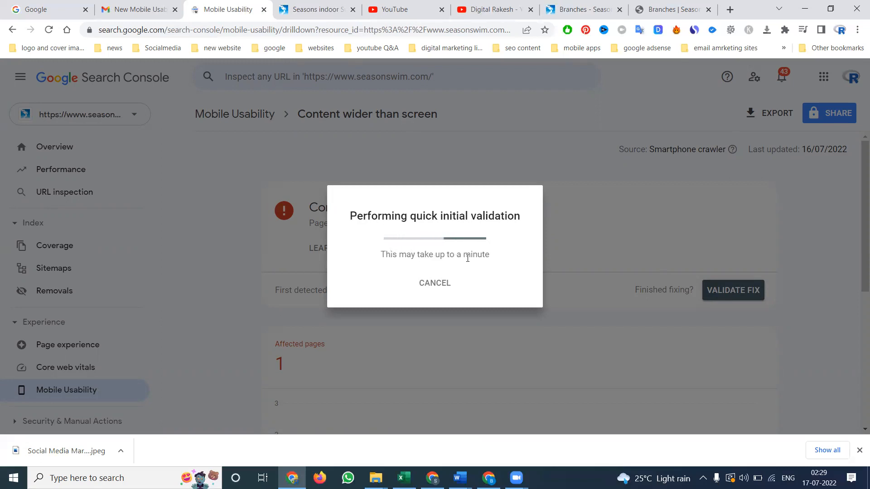
left_click(578, 8)
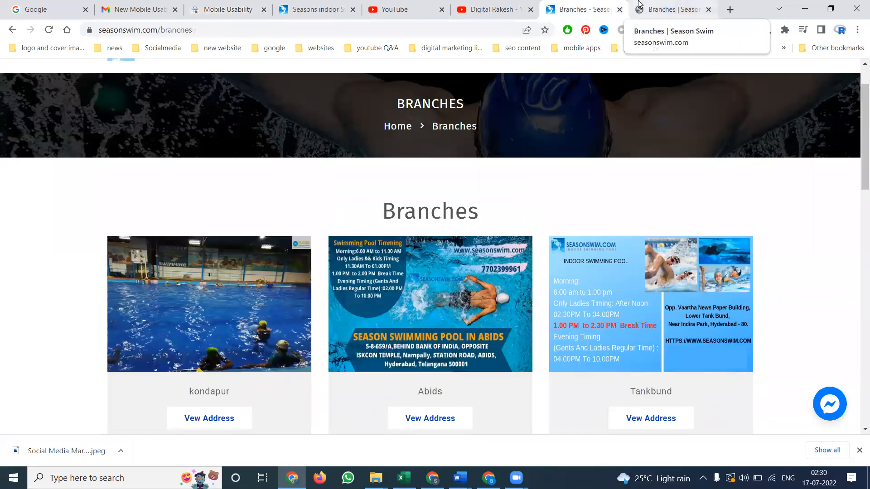
left_click(211, 5)
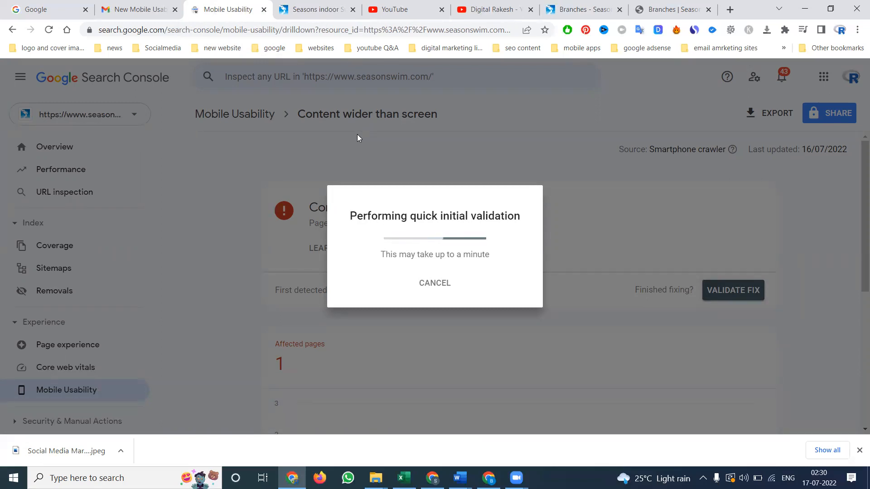
Inspect the Tankbund URL listed under "Content wider than screen" and run a live mobile usability test on it
scroll(448, 248, "down", 6)
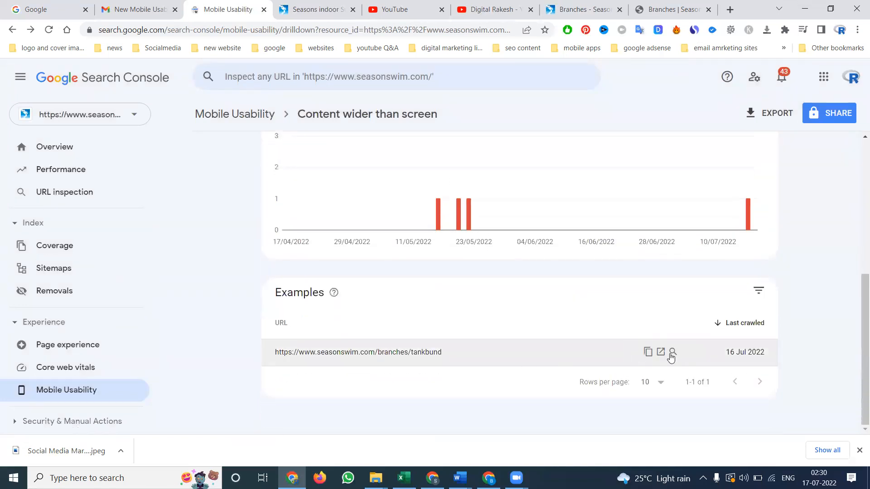
left_click(672, 352)
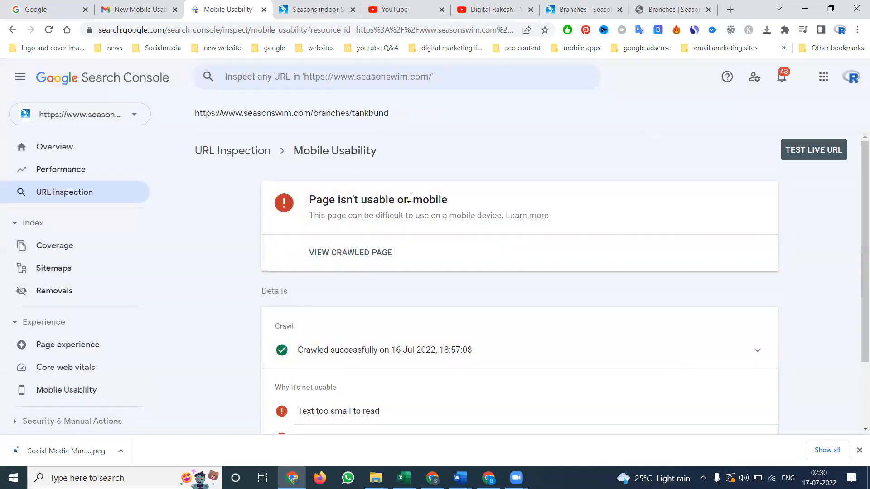
left_click(836, 149)
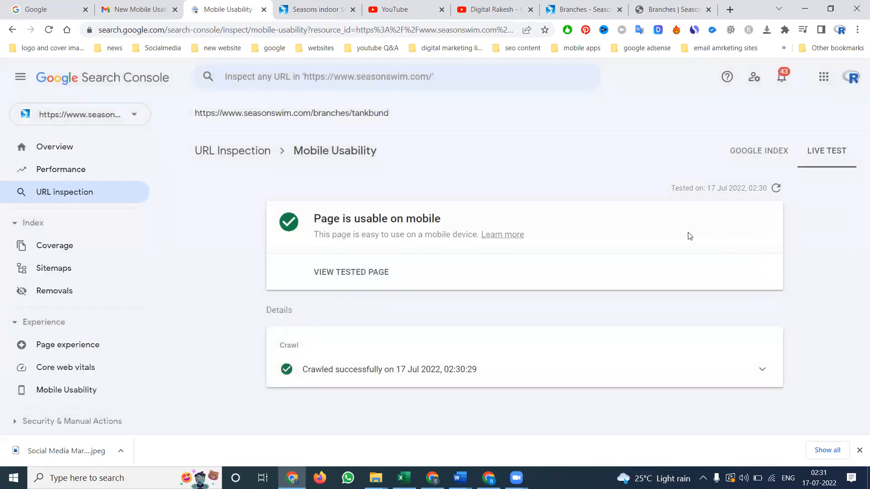
Examine the live test's crawl details and the HTML of the tested Tankbund page
left_click(756, 372)
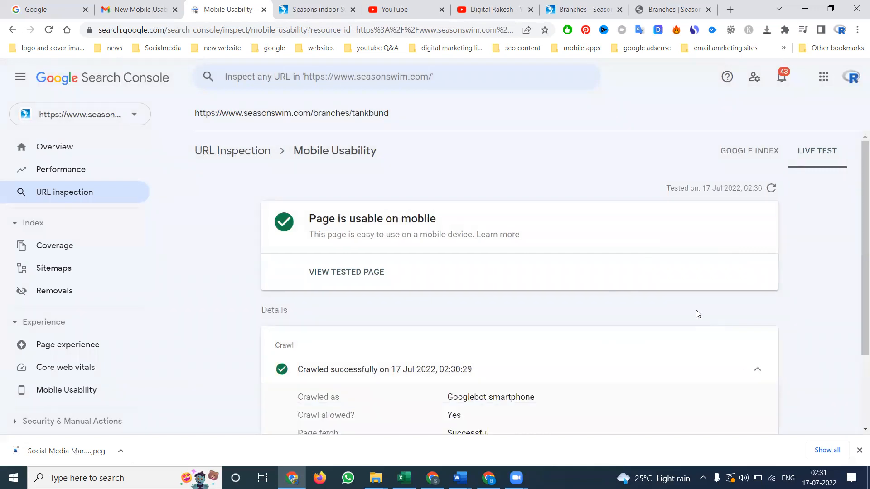
scroll(697, 312, "down", 3)
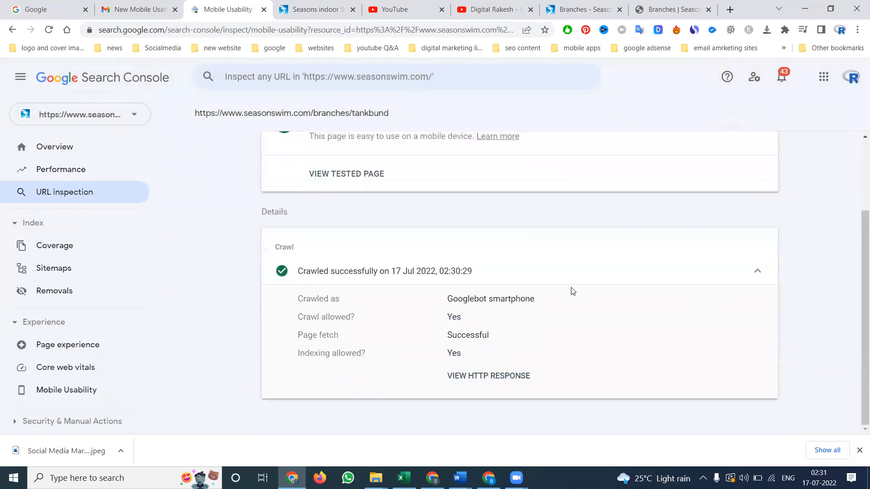
left_click(341, 175)
scroll(710, 258, "down", 10)
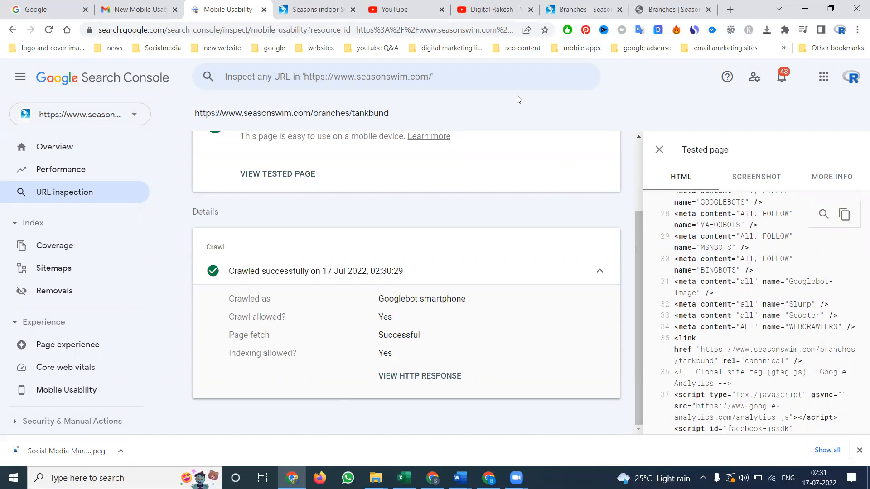
Switch to the YouTube channel's videos page
left_click(494, 9)
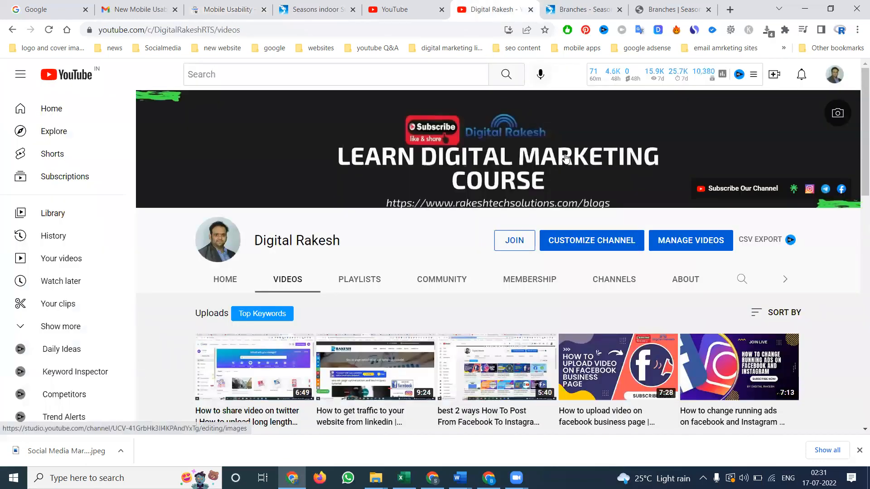